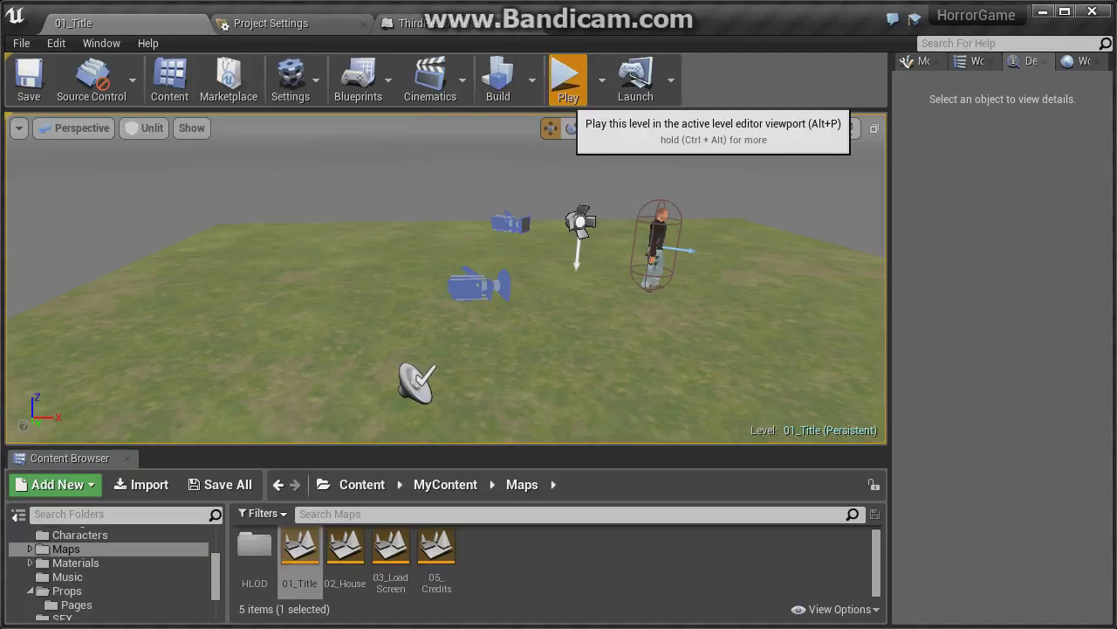
- Start Play in the editor, visit the game's OPTIONS screen, then return to The Fear's title menu
left_click(568, 83)
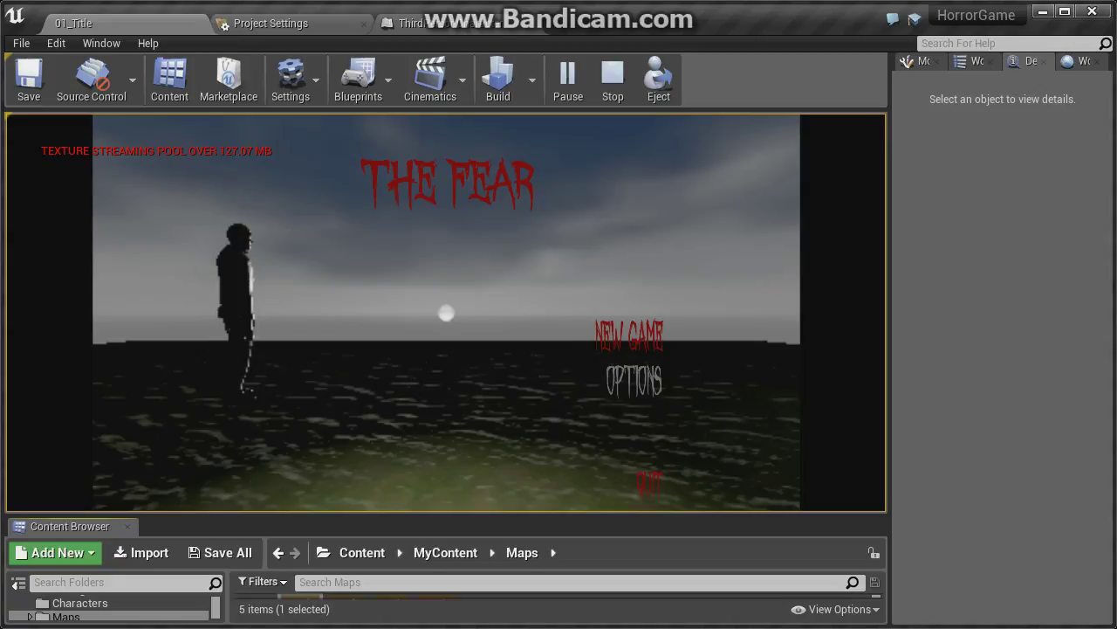
left_click(634, 379)
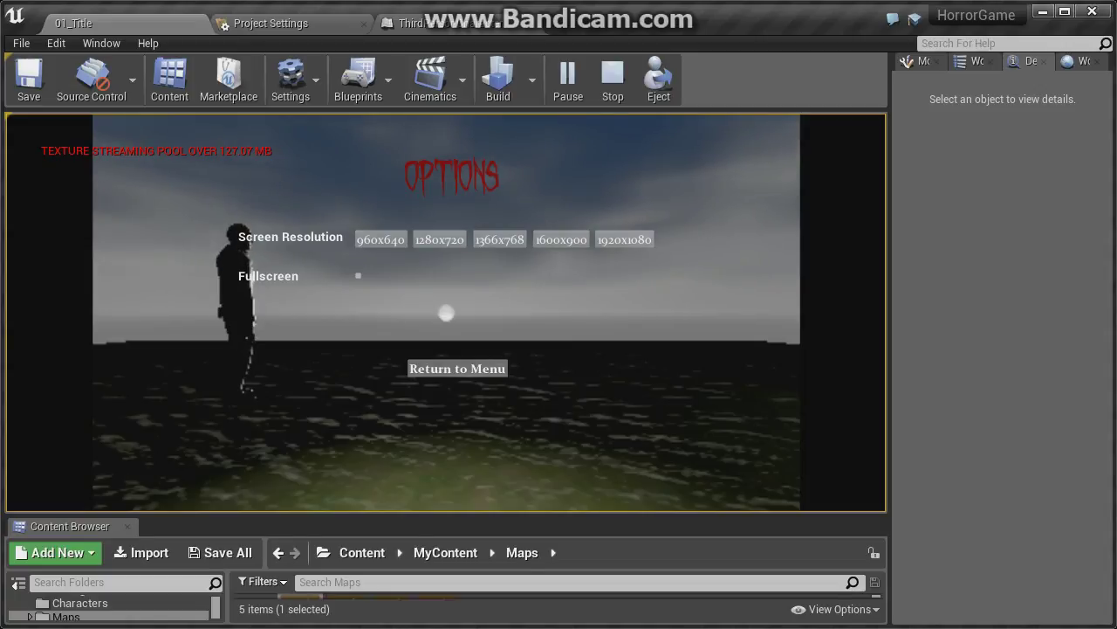
left_click(457, 367)
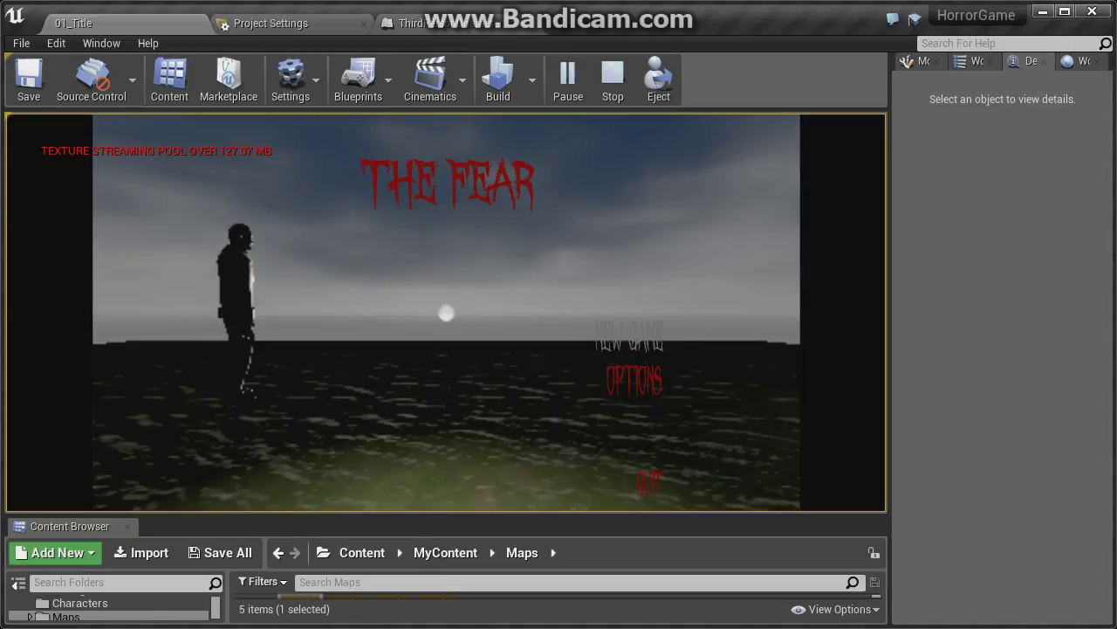
- Choose NEW GAME on The Fear's title menu to load the house corridor with Sanity and Battery bars
left_click(629, 332)
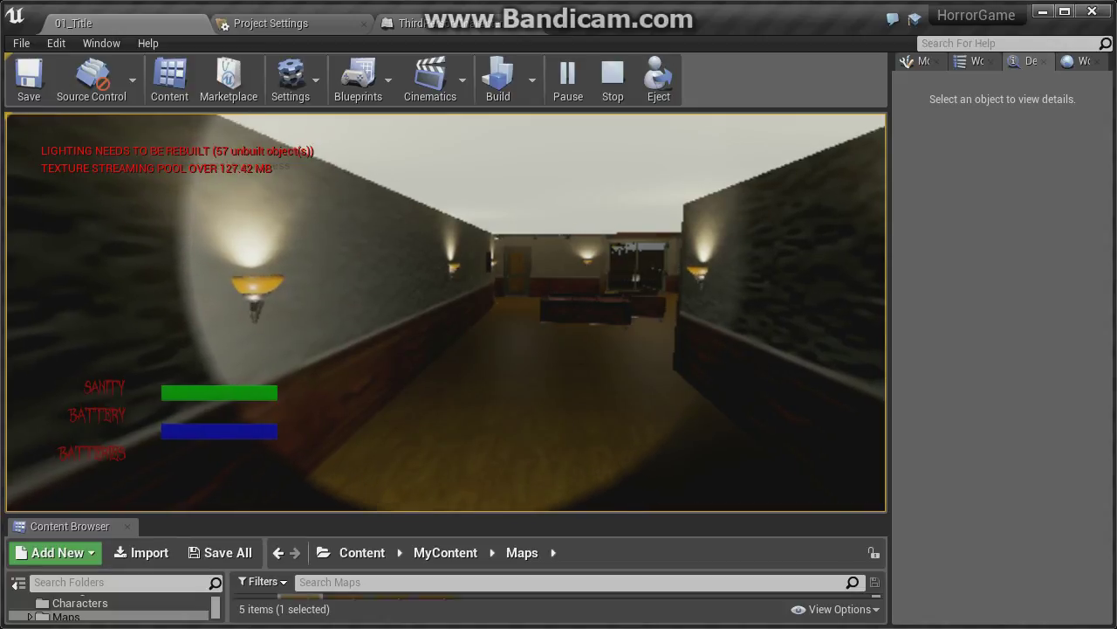
- Walk the player down the corridor into the living room, past the coffee table toward the sofa
key("w")
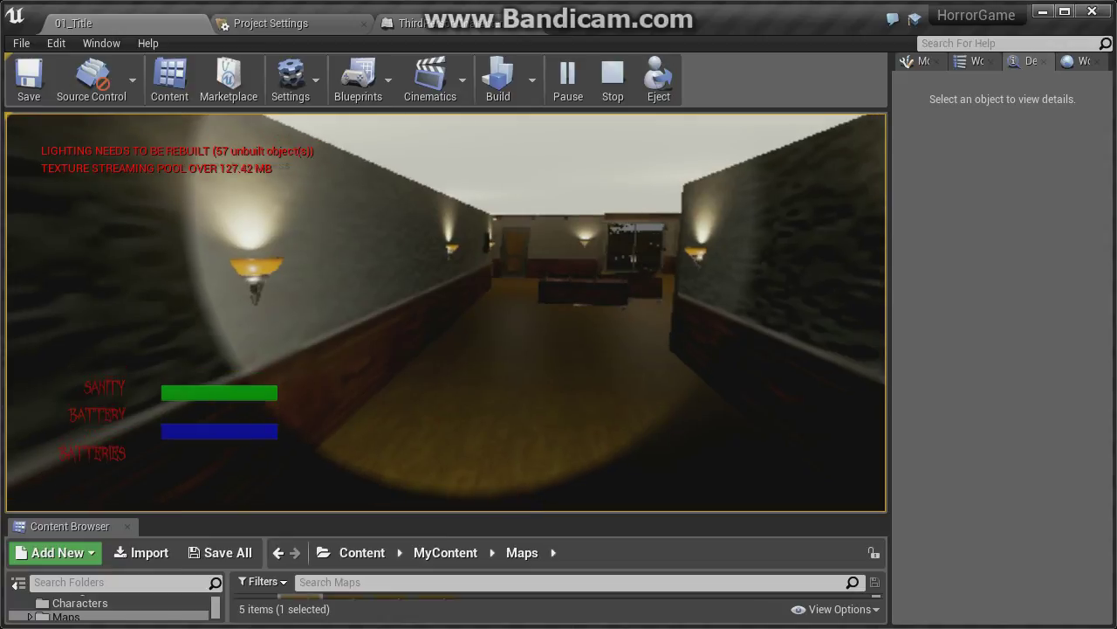
mouse_move(446, 312)
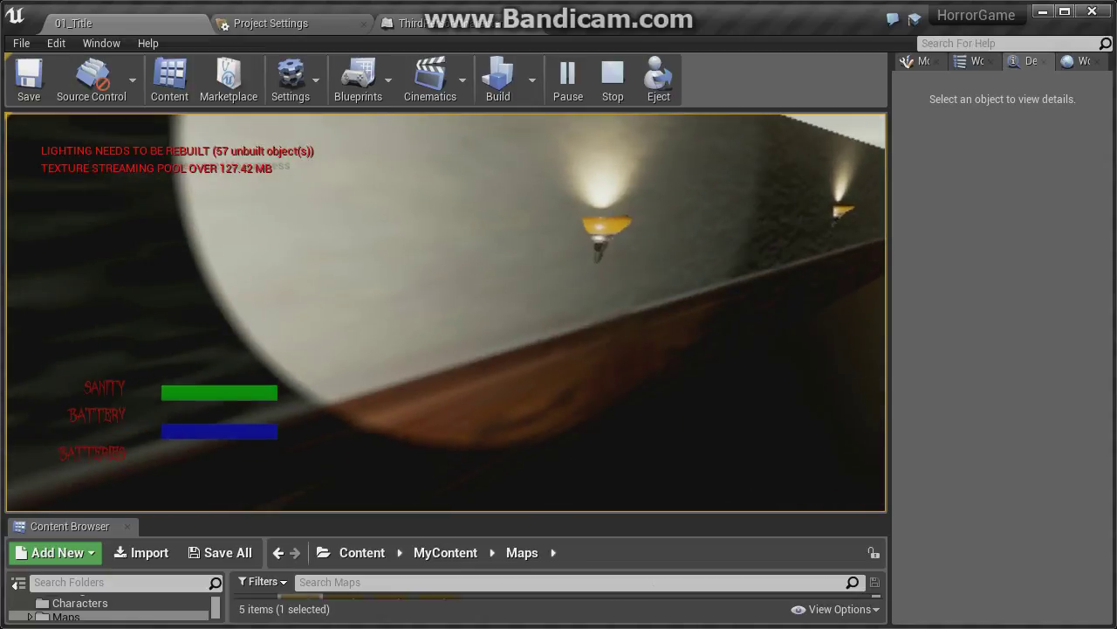
key("w")
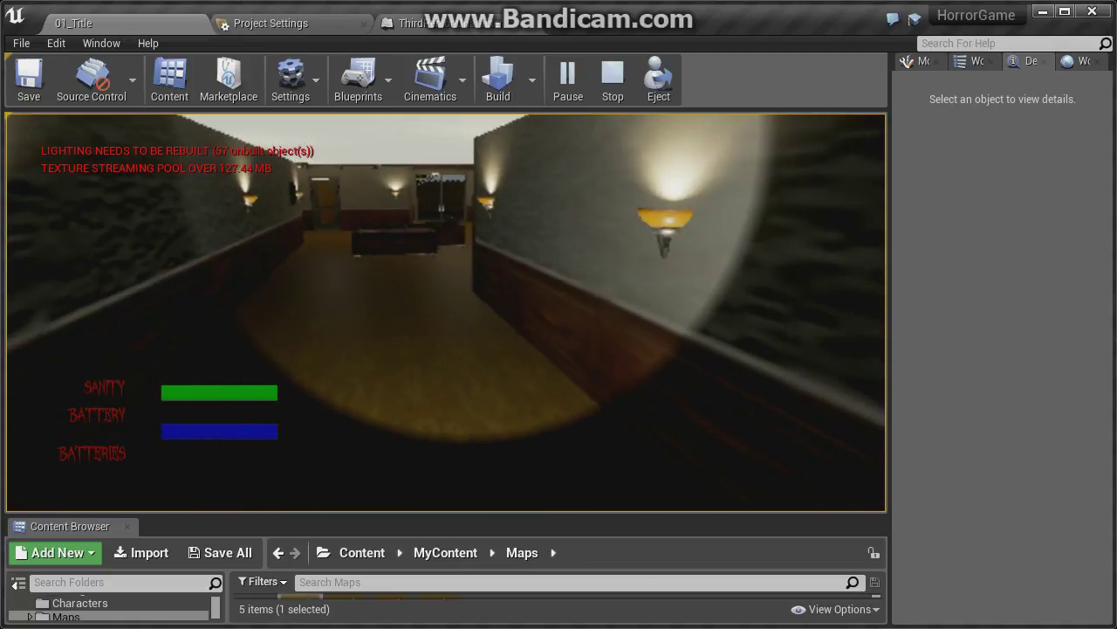
key("w")
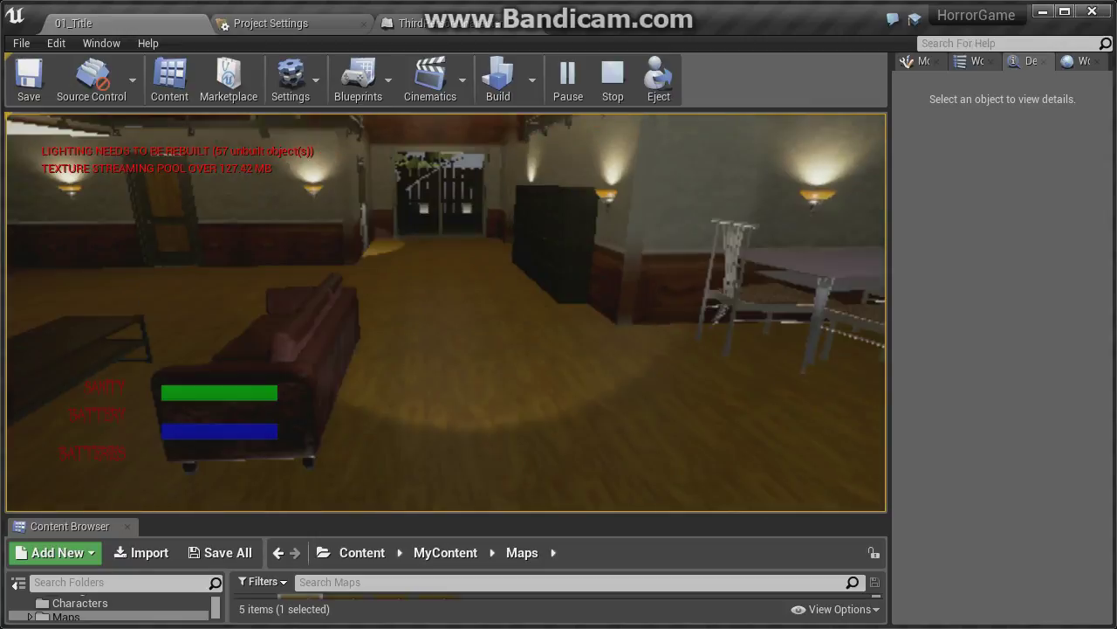
key("w")
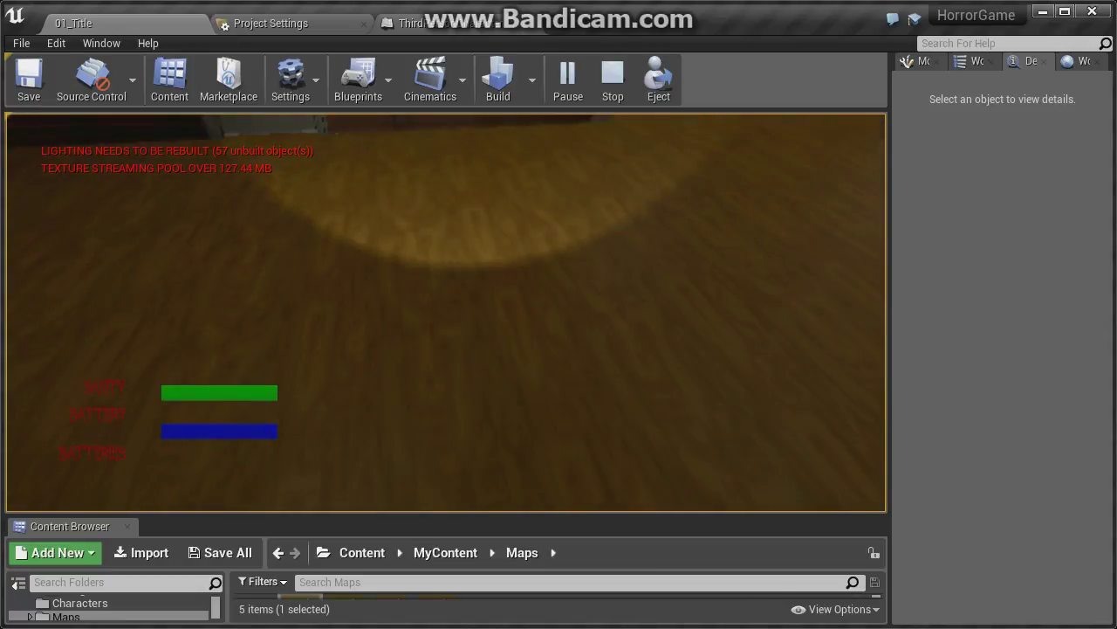
- Maneuver the player through the room and the lit hallway up to the wooden door by the staircase
key("w")
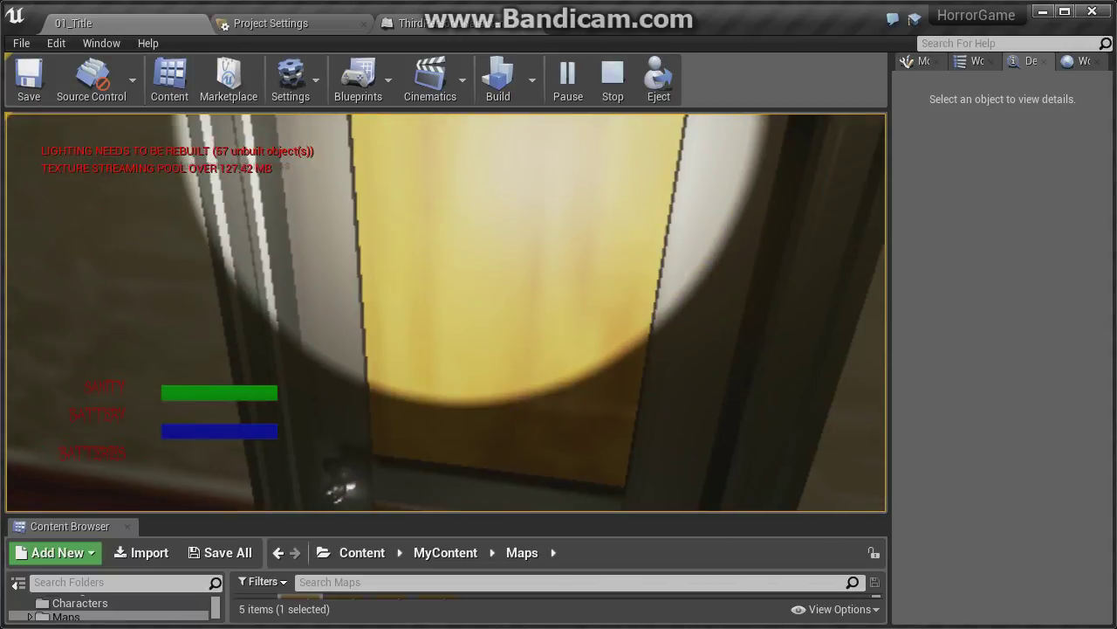
key("w")
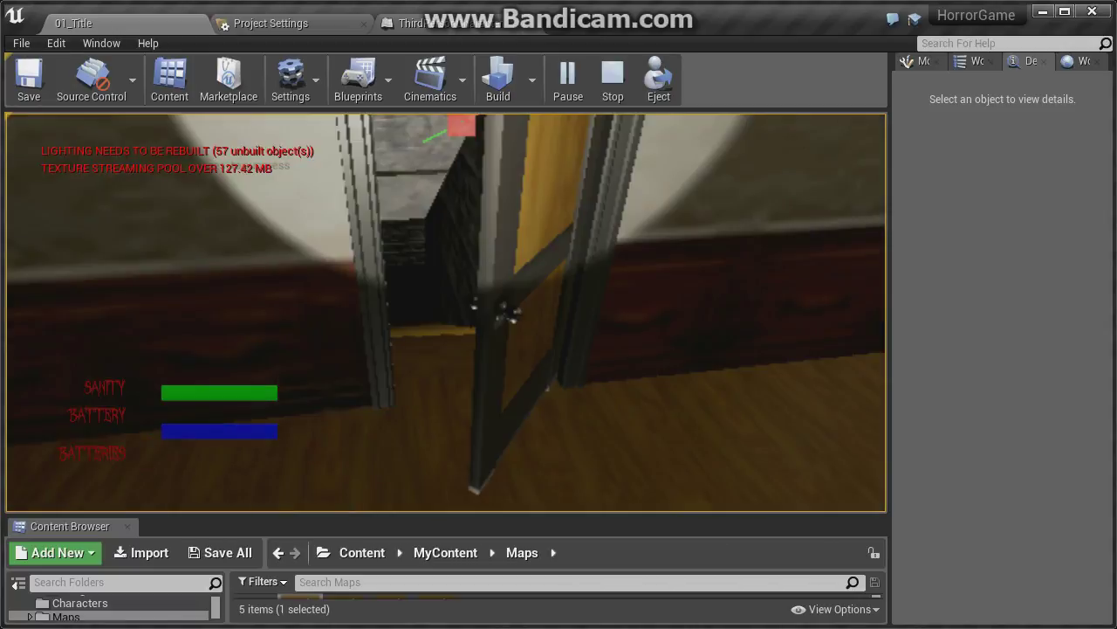
key("w")
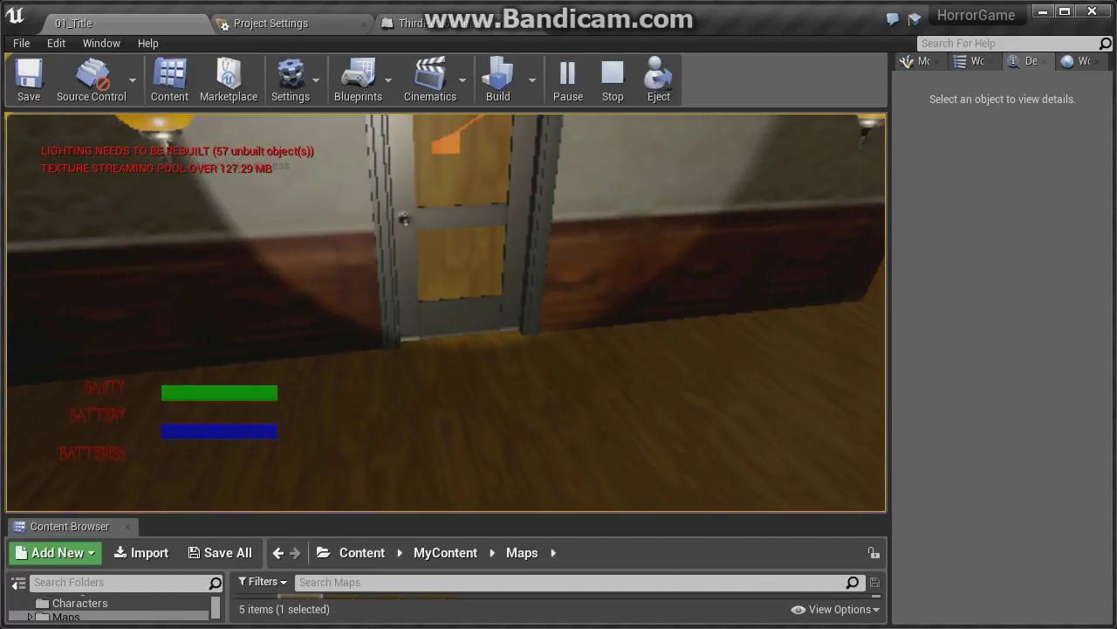
key("d")
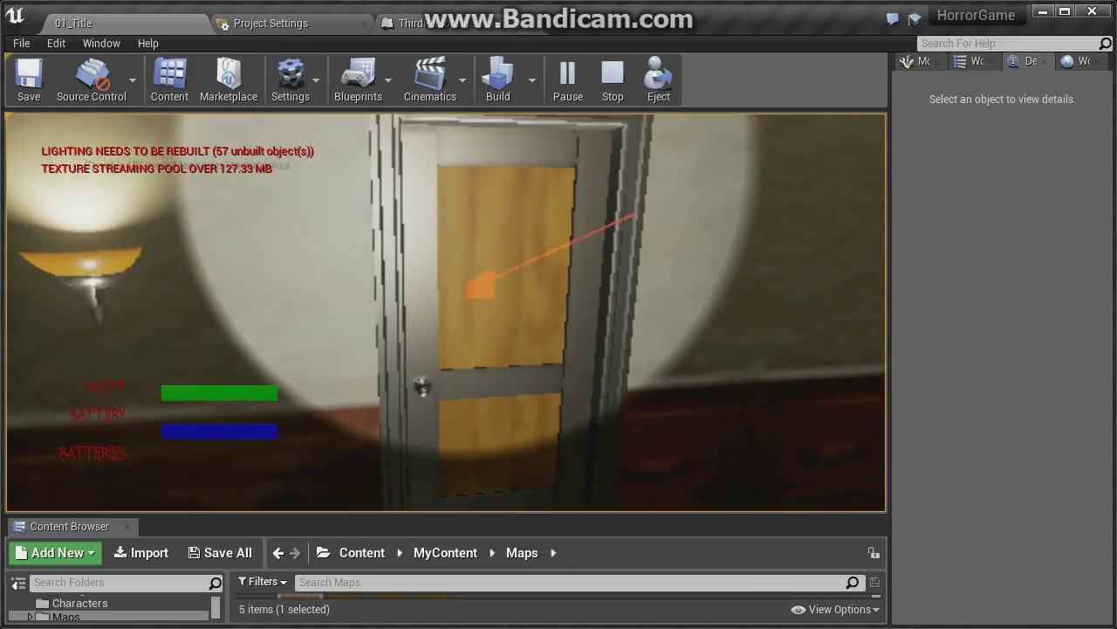
key("w")
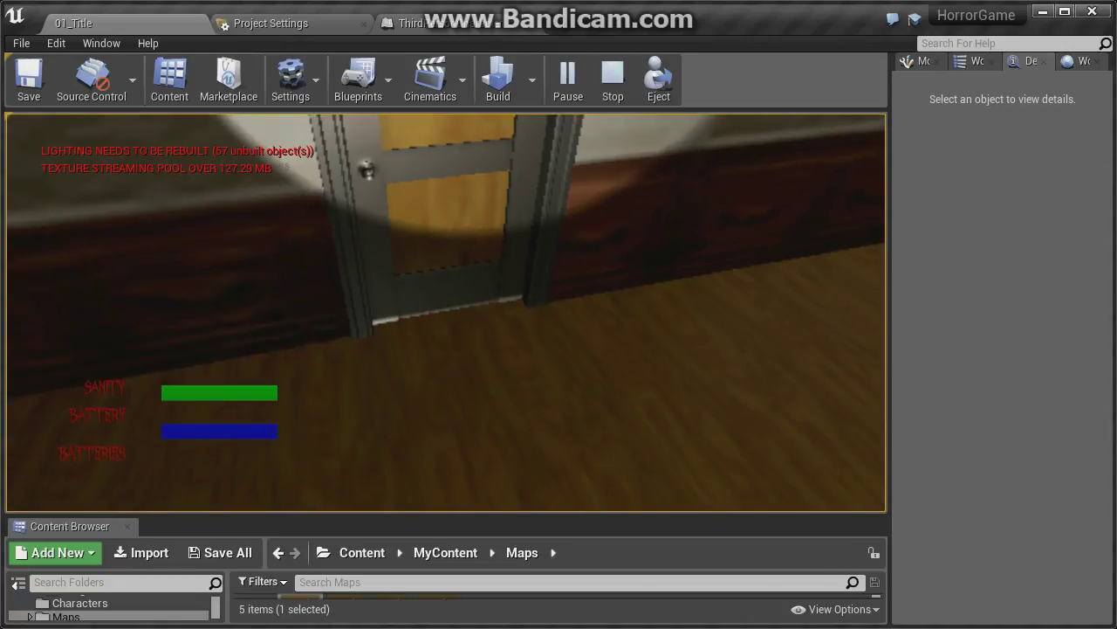
key("w")
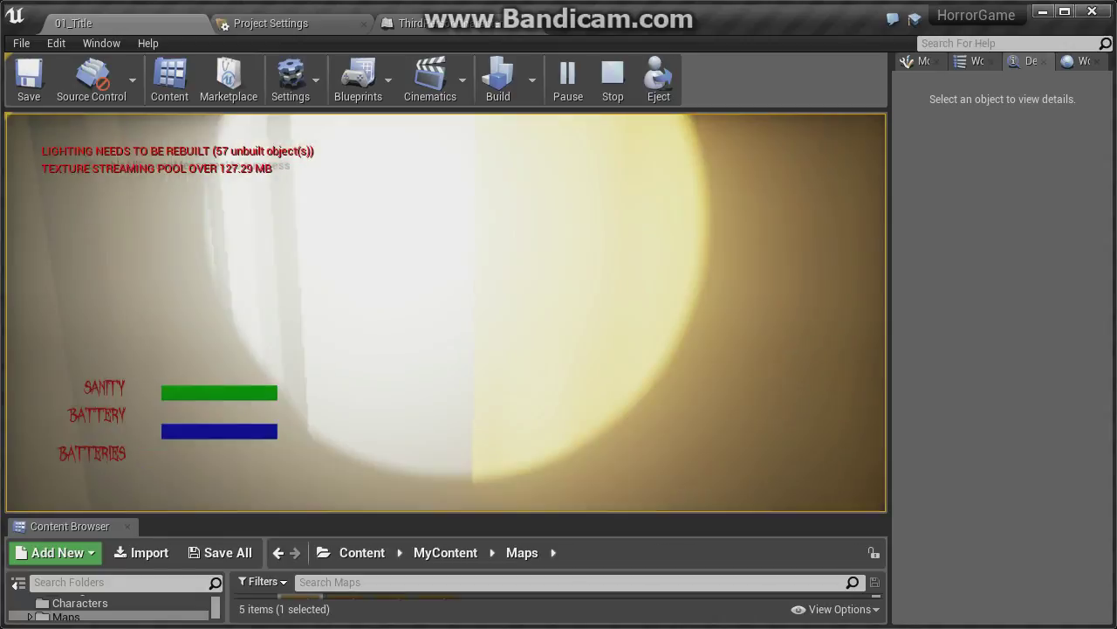
key("s")
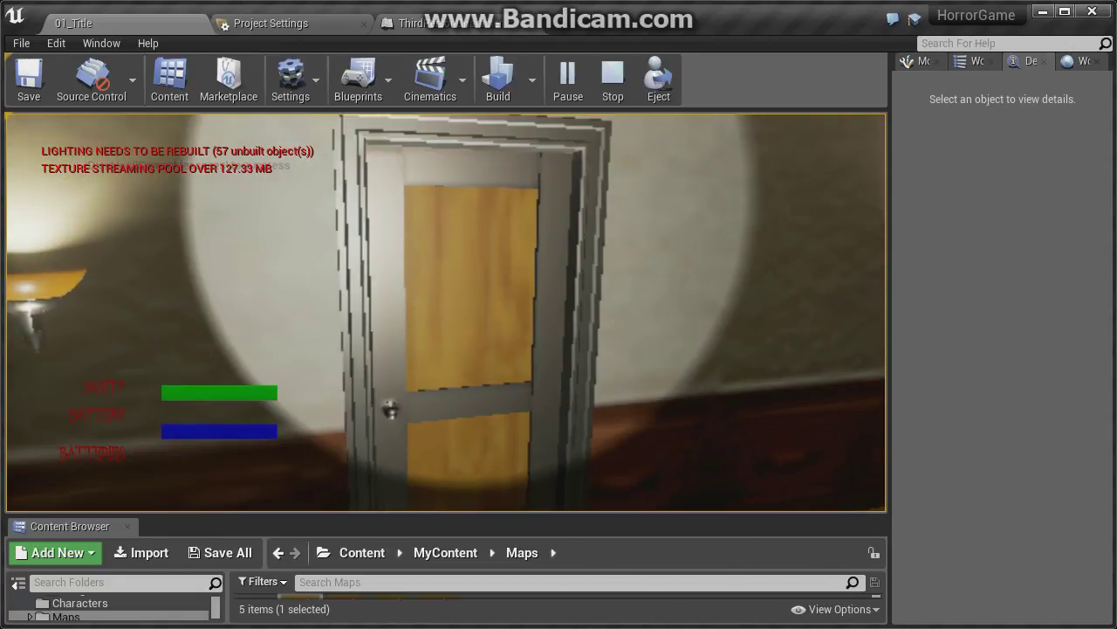
key("w")
key("e")
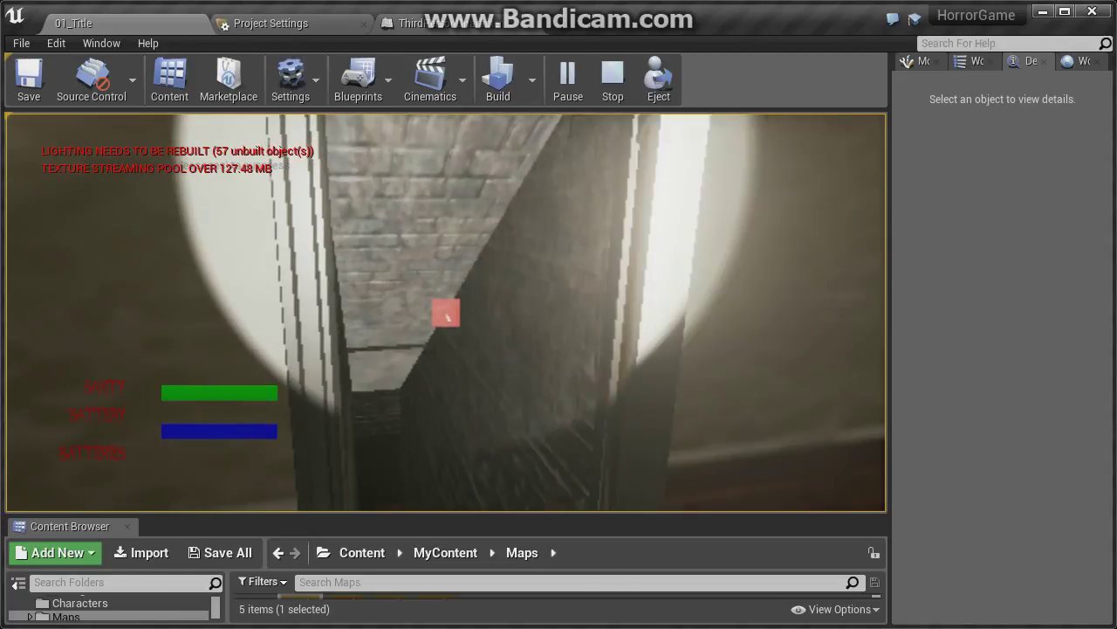
key("w")
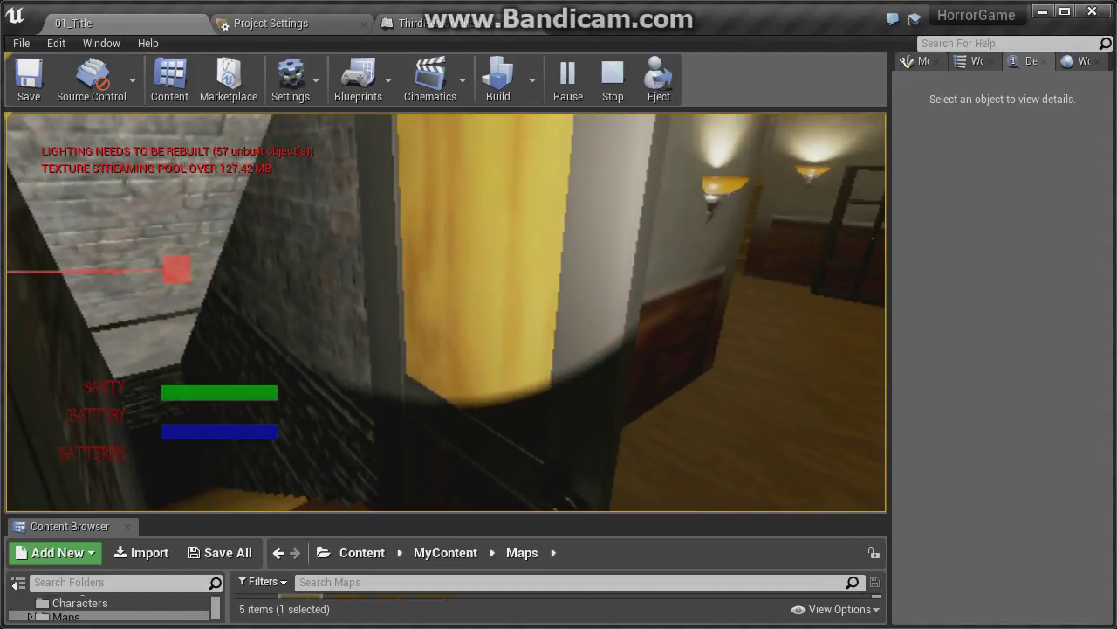
key("w")
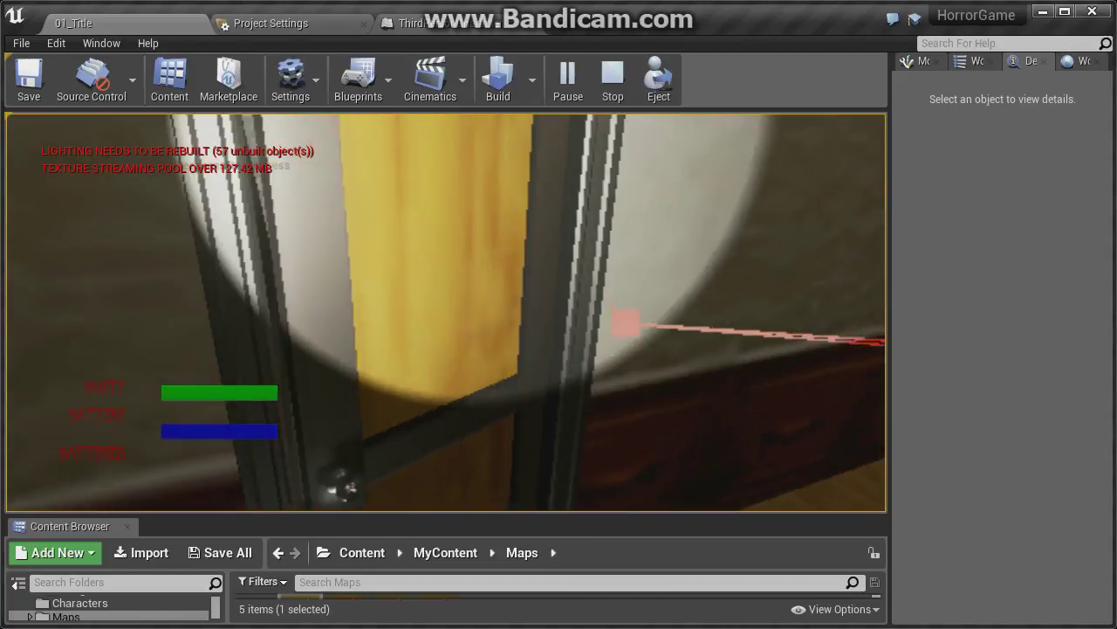
- Open the wooden door and walk down the dark stone corridor, looking around its brick walls
key("e")
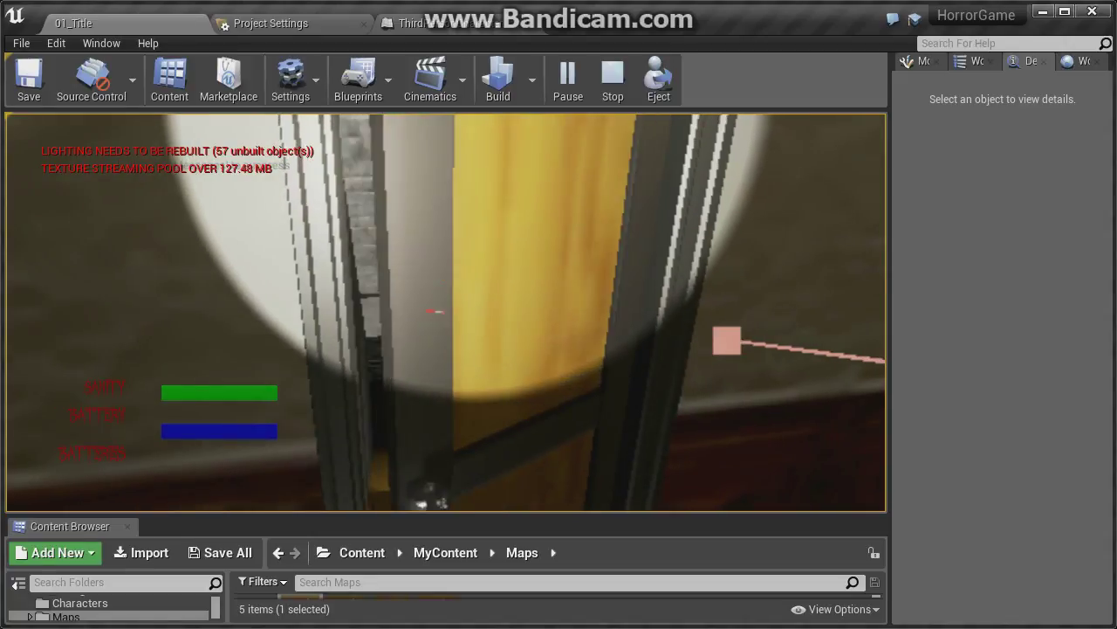
key("w")
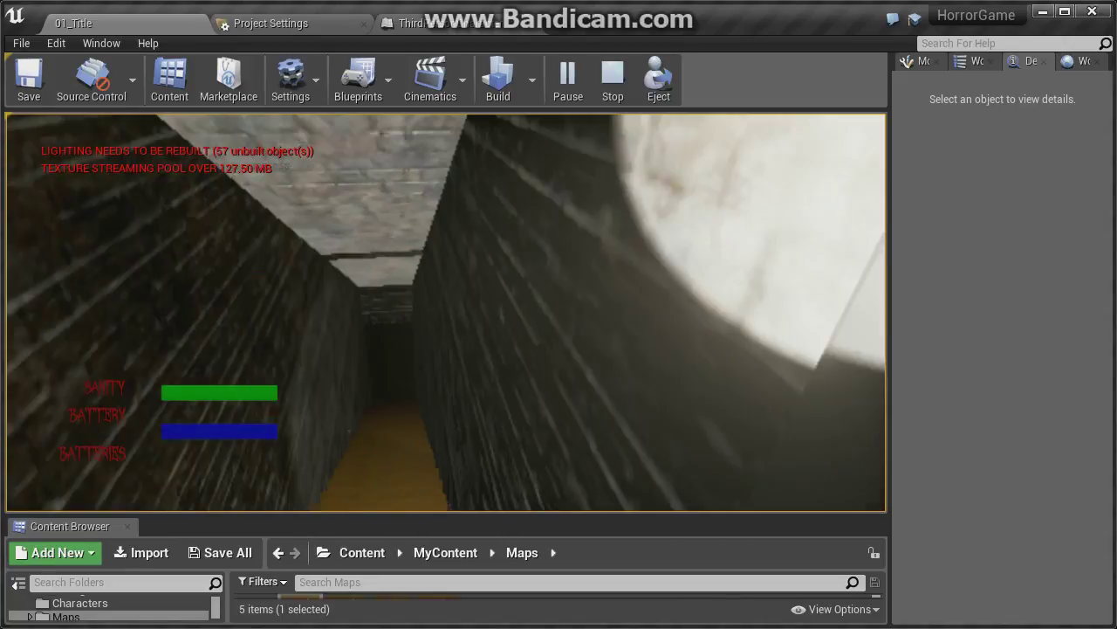
key("w")
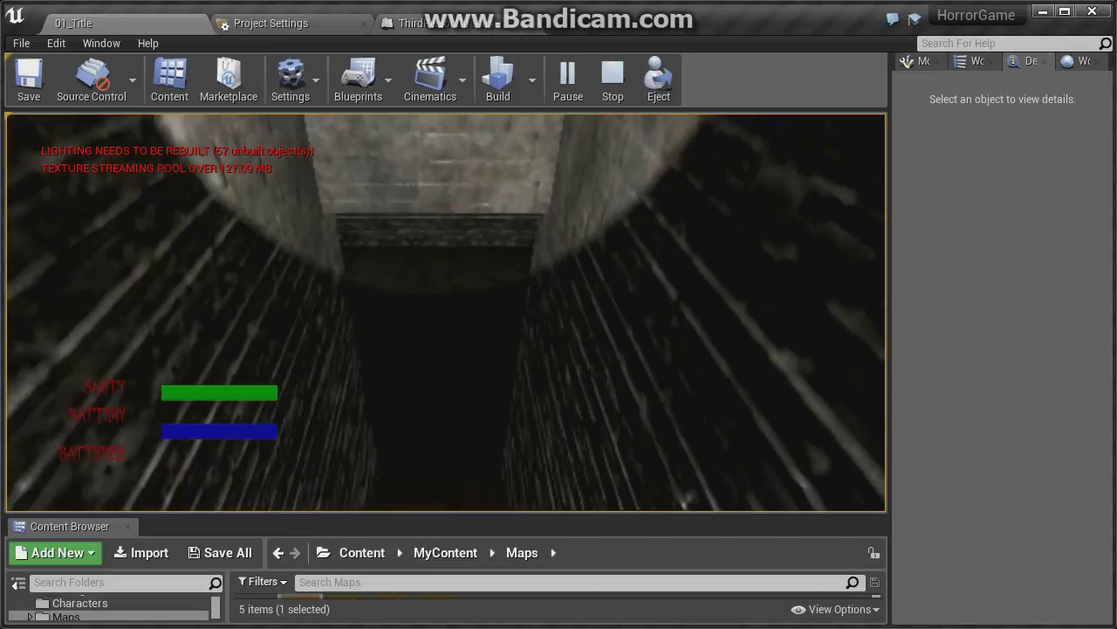
key("w")
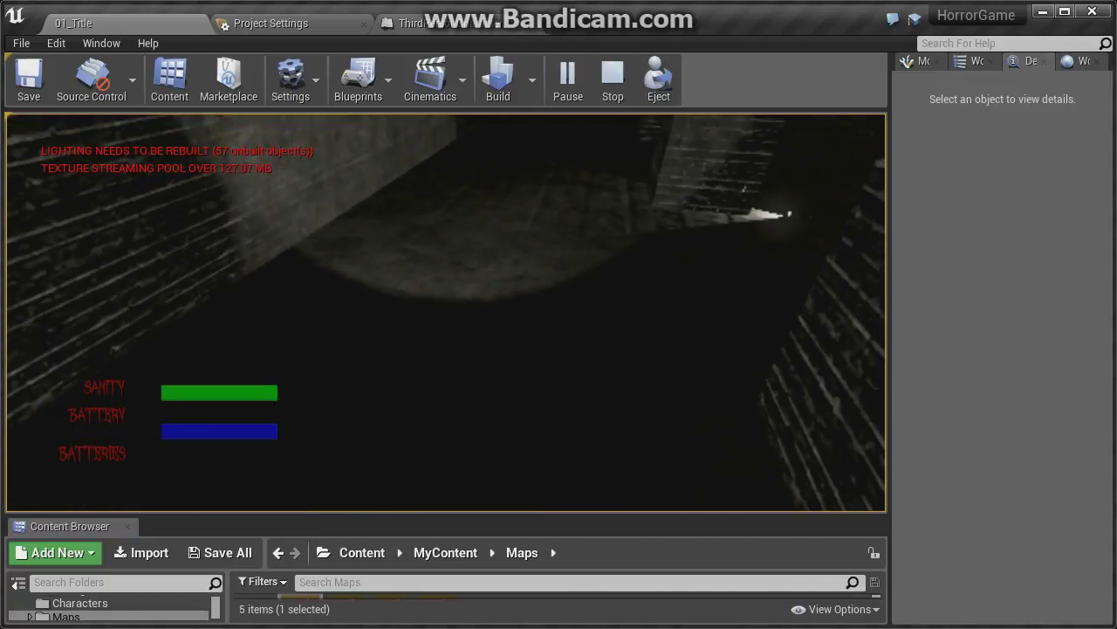
key("w")
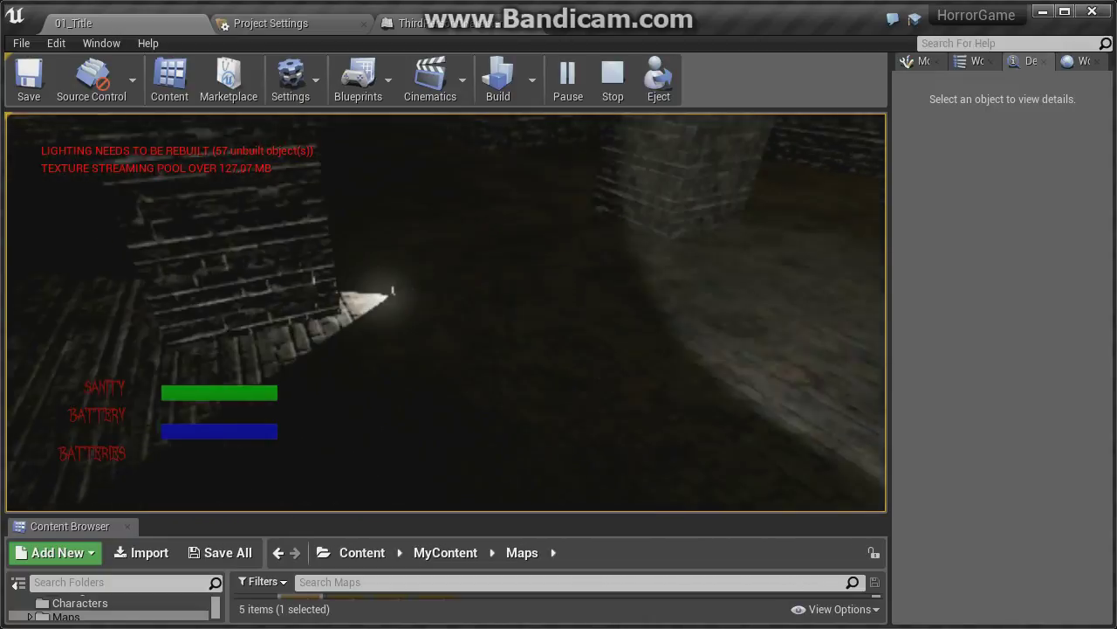
key("w")
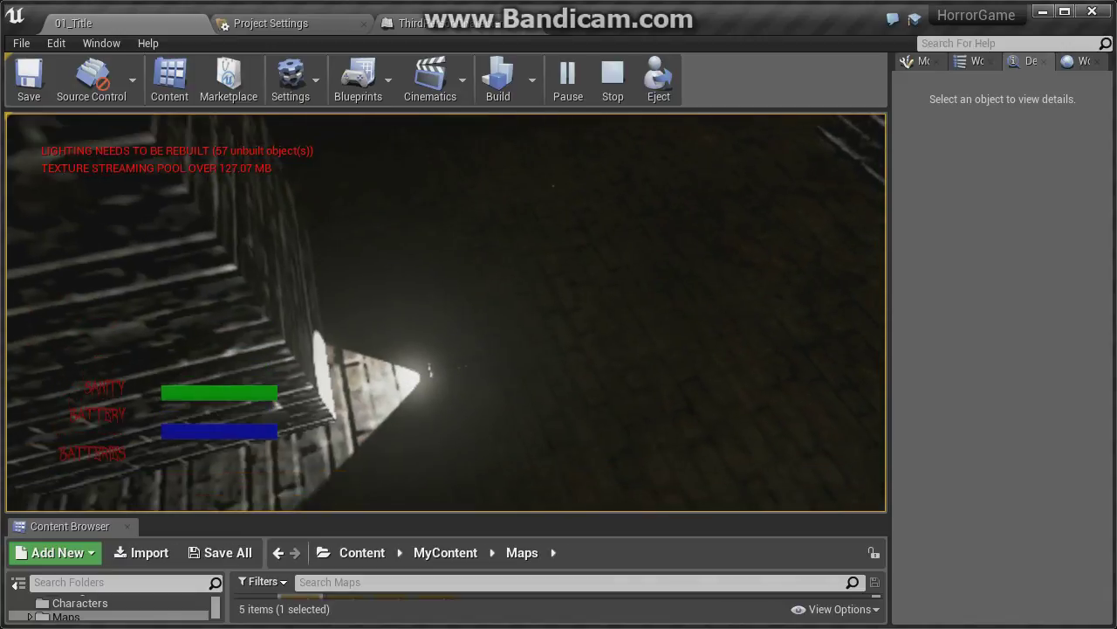
key("e")
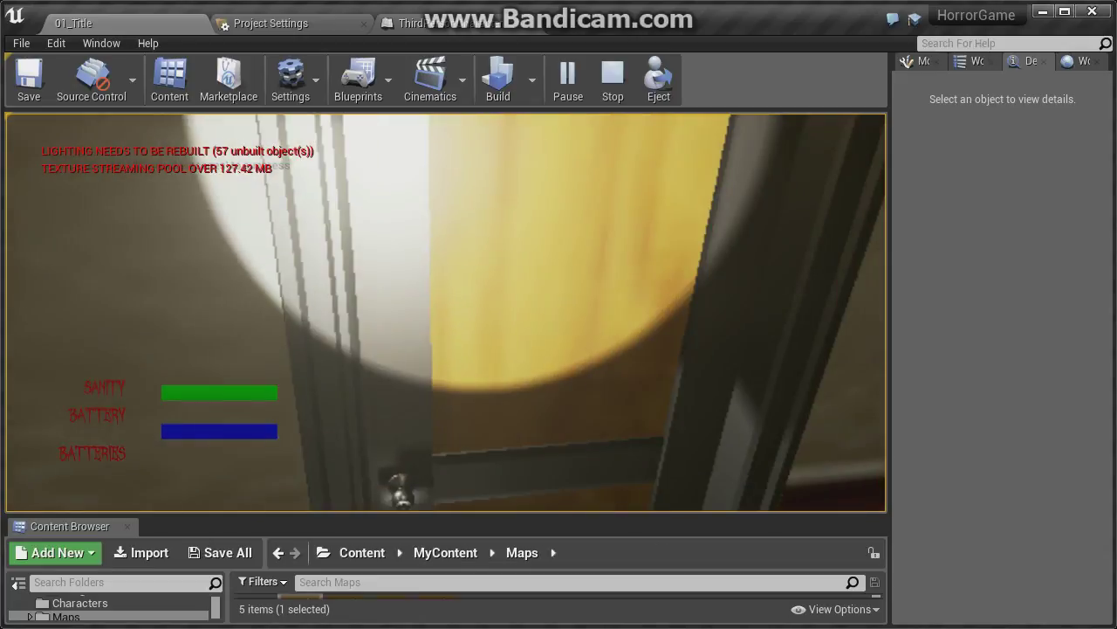
- Open the wooden door with E and head up to the railed landing beside the armchair
key("e")
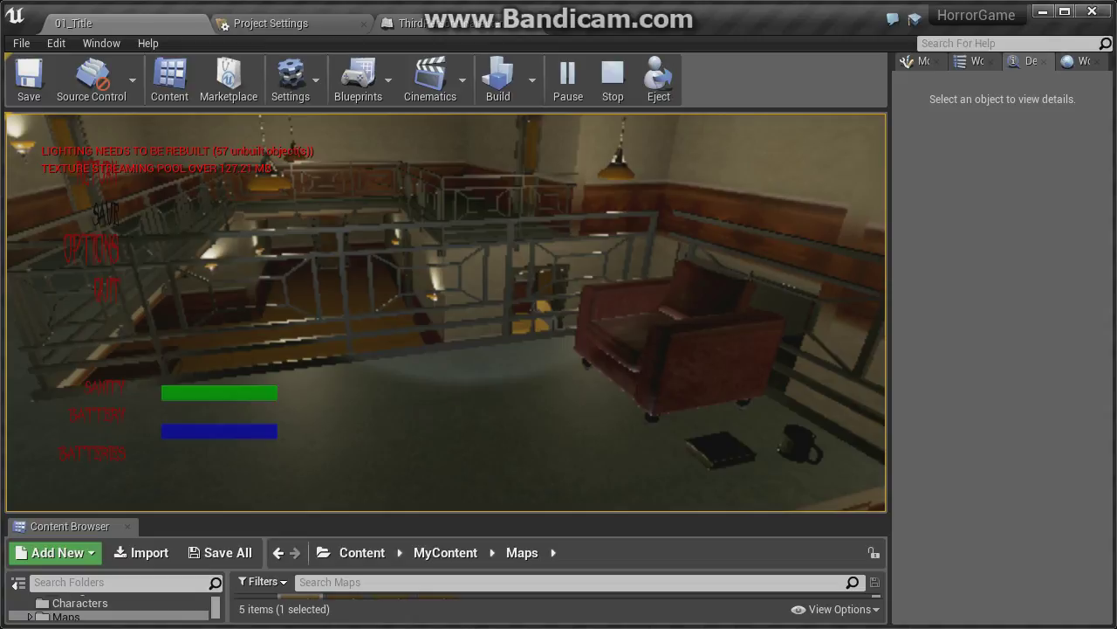
- Choose SAVE in the pause menu, then QUIT back to The Fear's title screen
left_click(105, 213)
left_click(104, 288)
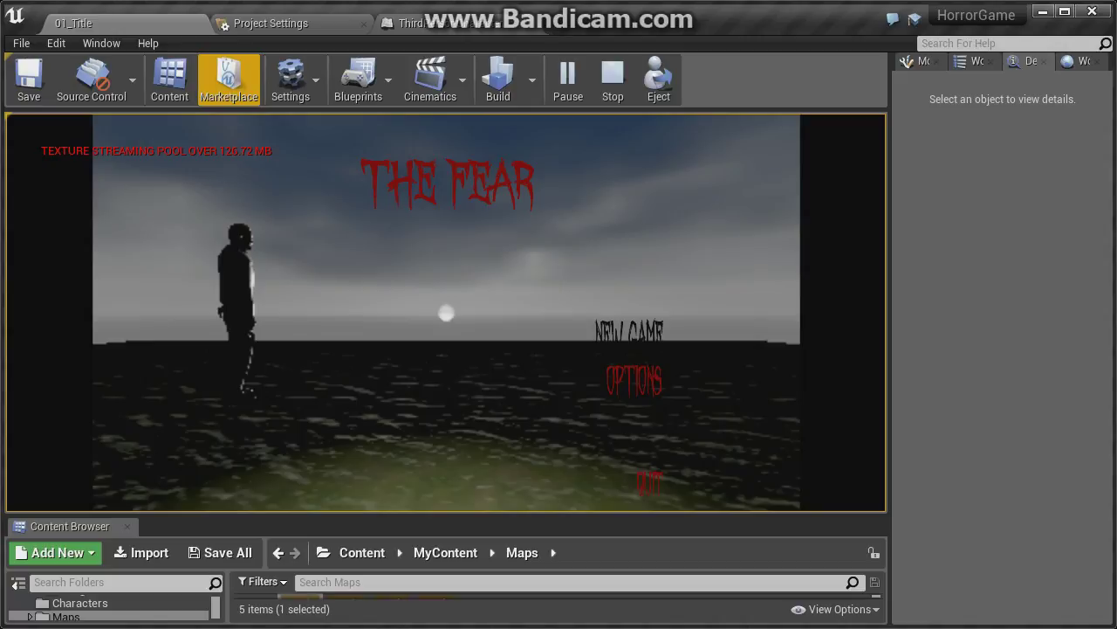
- Stop Play In Editor with Esc, returning to the 01_Title level's cameras and lights in the viewport
key("Escape")
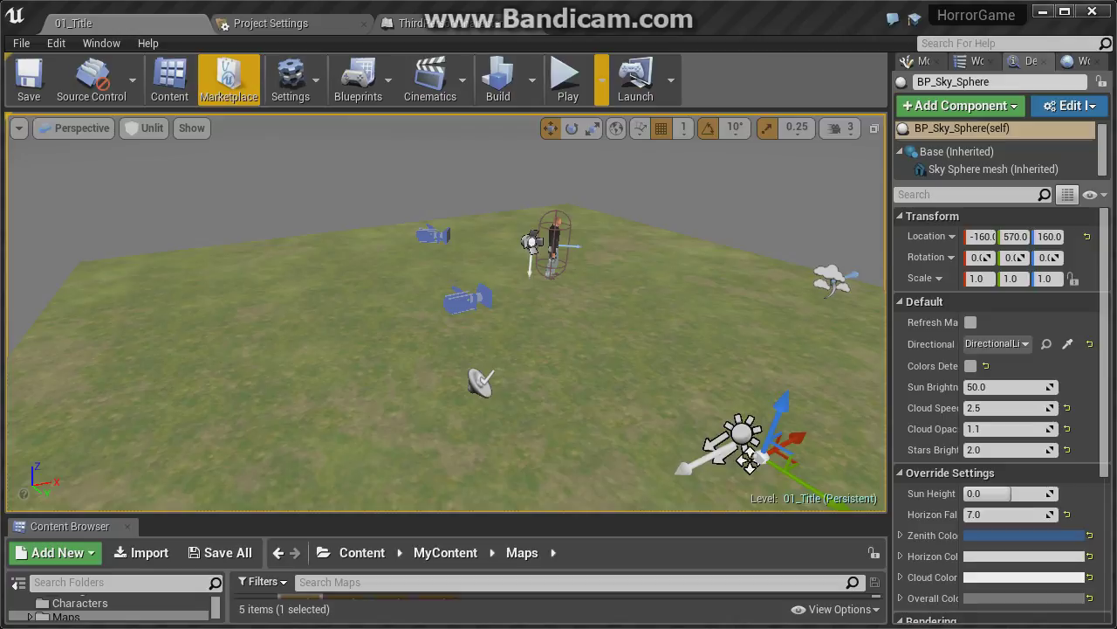
- Switch the viewport from Unlit to Lit view mode and tilt the camera down to frame the level
left_click(144, 127)
left_click(165, 162)
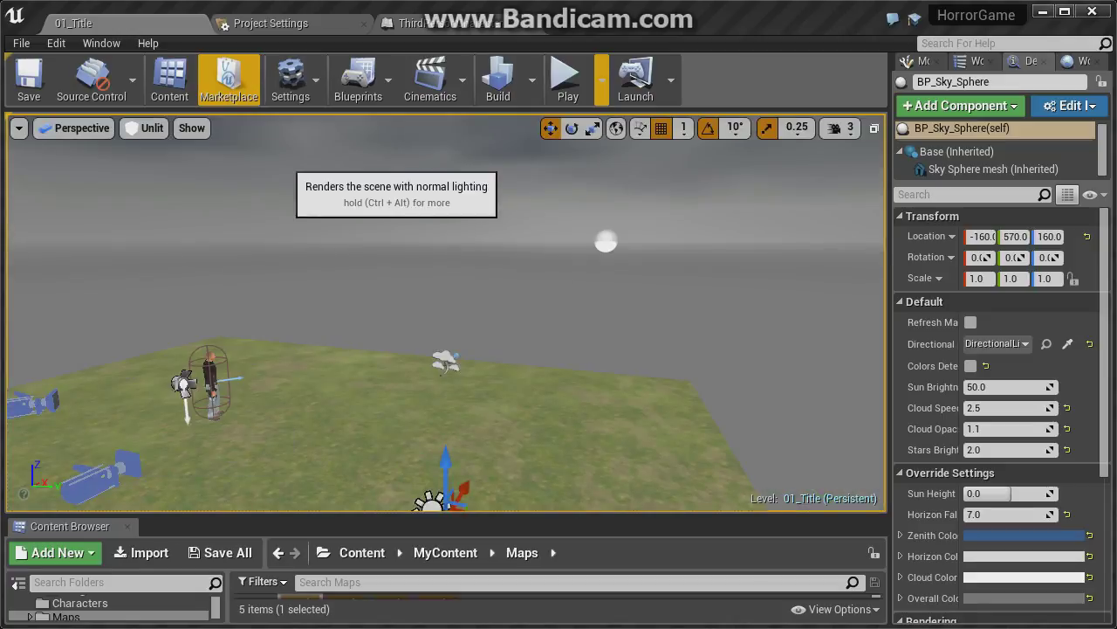
right_click_drag(481, 445, 454, 489)
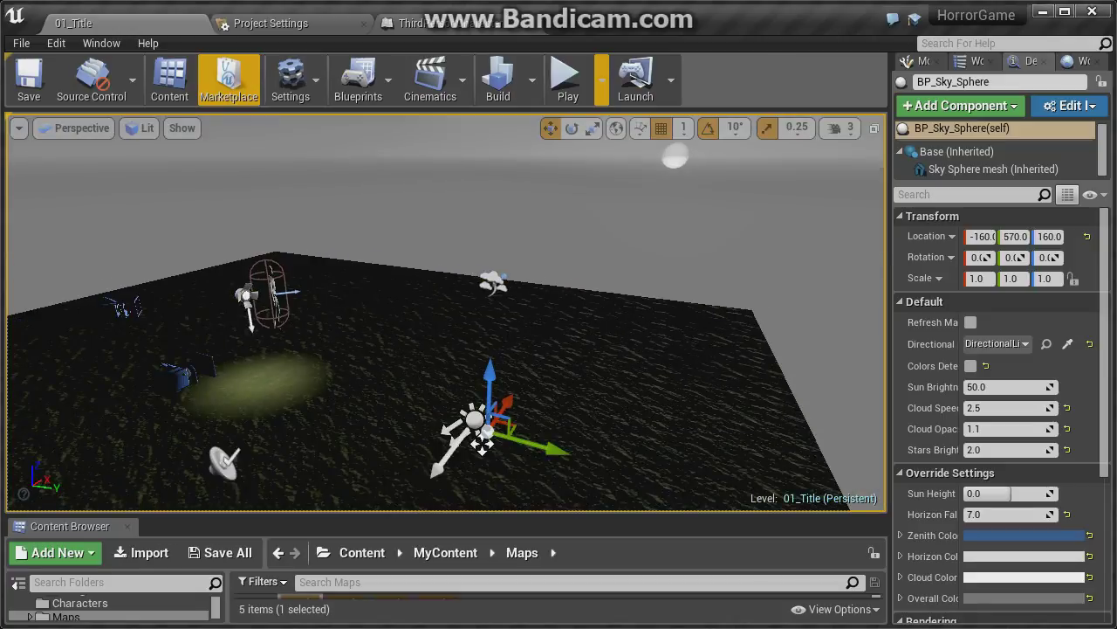